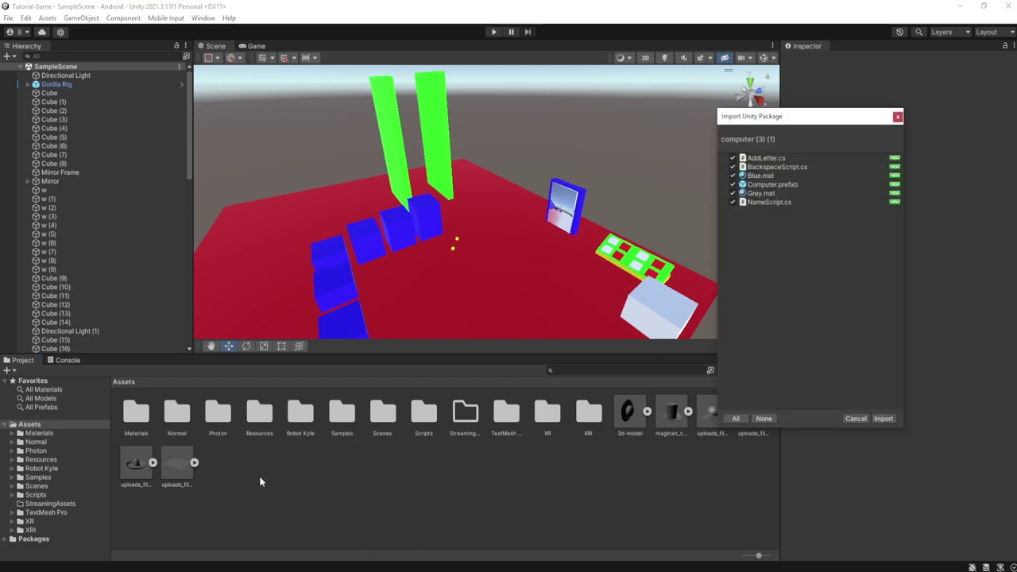
Import all files of the computer package into the project and clear the console.
left_click(884, 419)
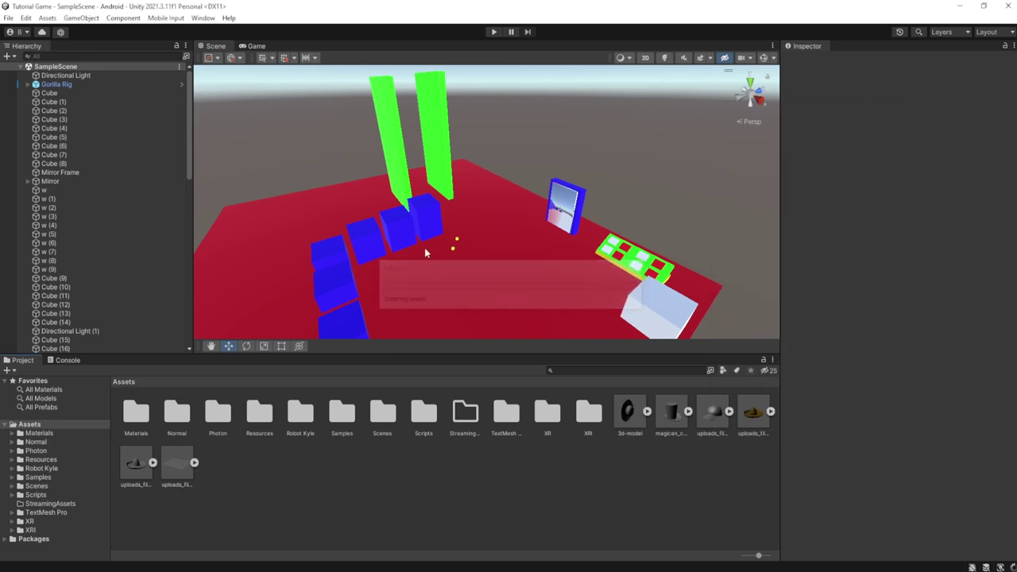
left_click(364, 567)
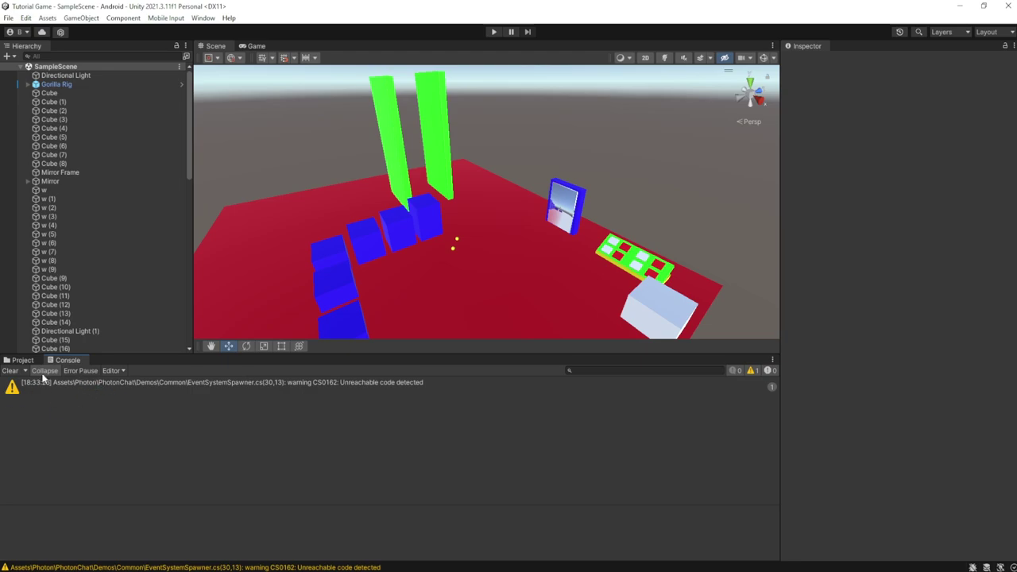
left_click(11, 371)
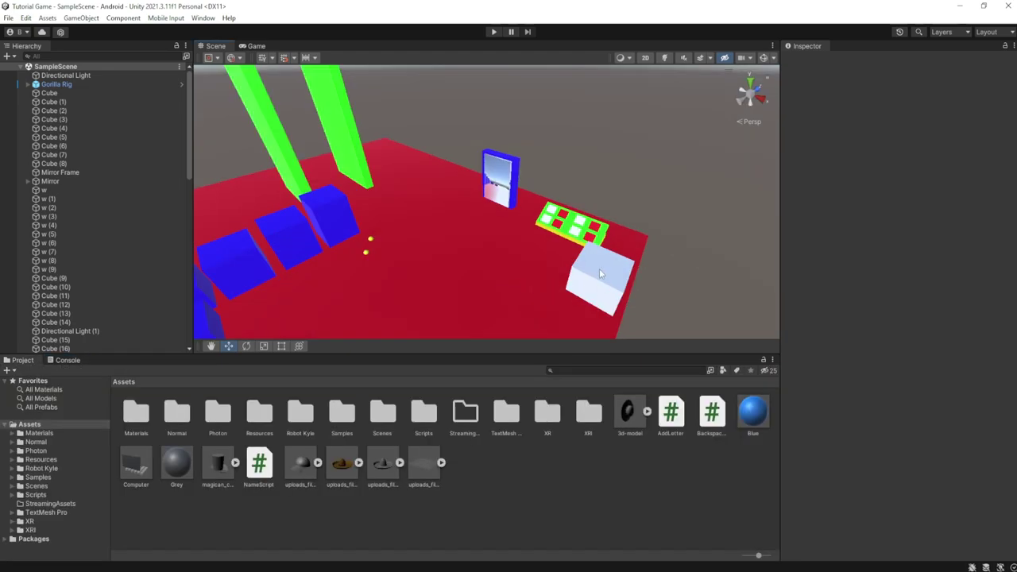
Create a new cube and place it partly above the red floor at about X -1.63, Y -0.5, Z 1.2.
left_click(601, 274)
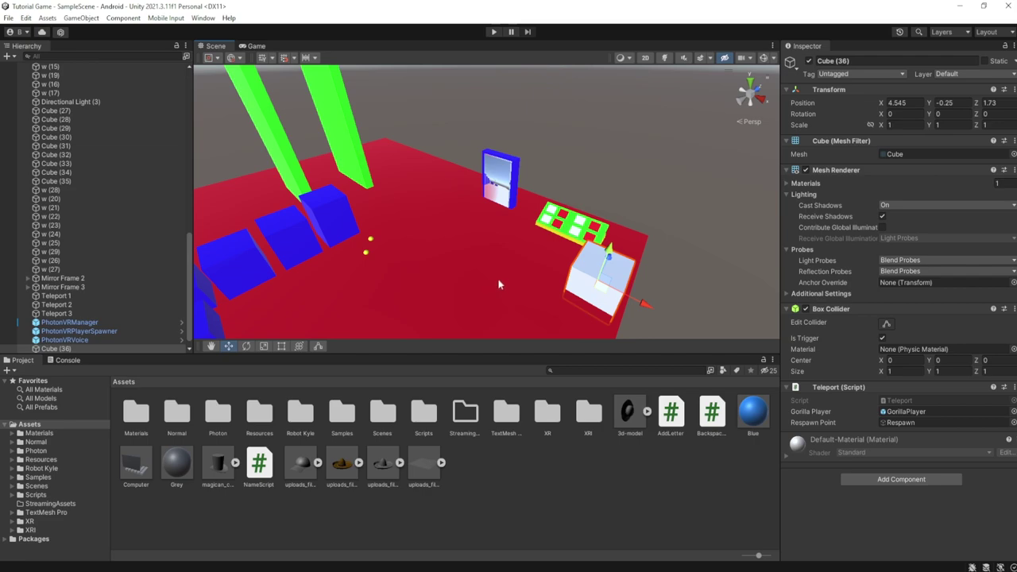
right_click_drag(515, 281, 654, 273)
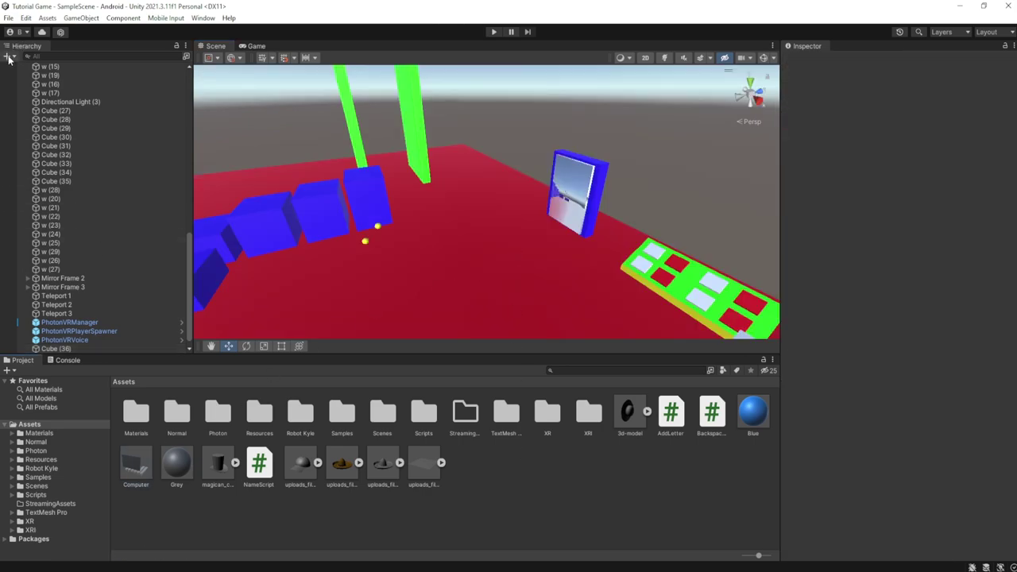
left_click(9, 59)
mouse_move(64, 93)
left_click(159, 93)
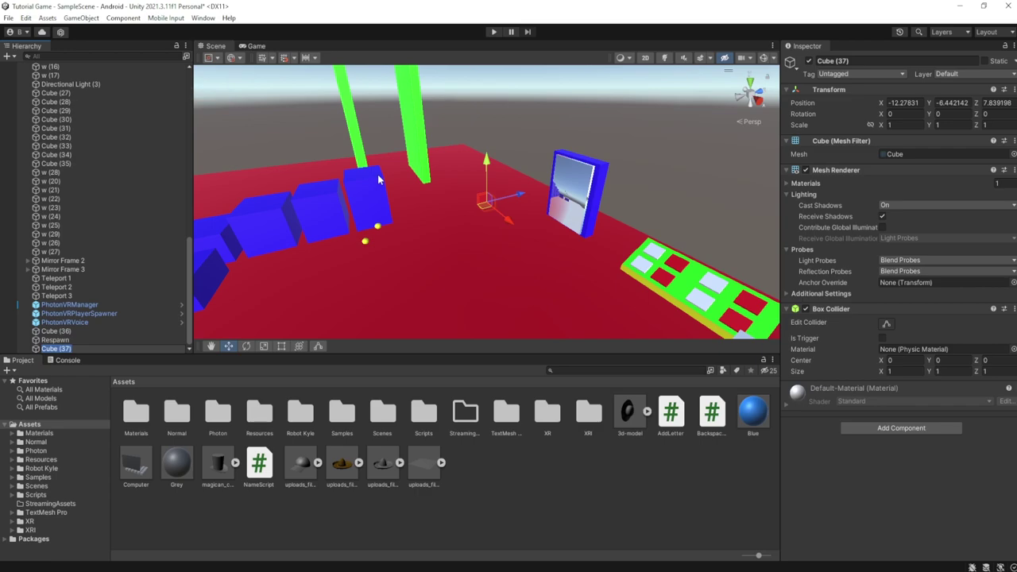
left_click_drag(442, 215, 446, 200)
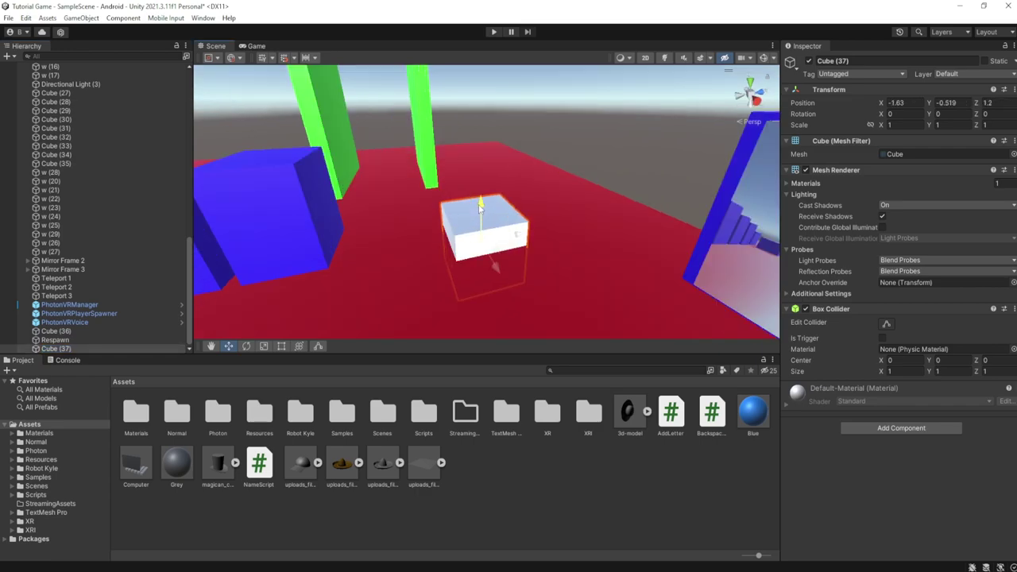
left_click_drag(480, 203, 480, 202)
Place the Computer prefab on the new cube and rotate it to 180 degrees around Y.
left_click_drag(135, 469, 513, 223)
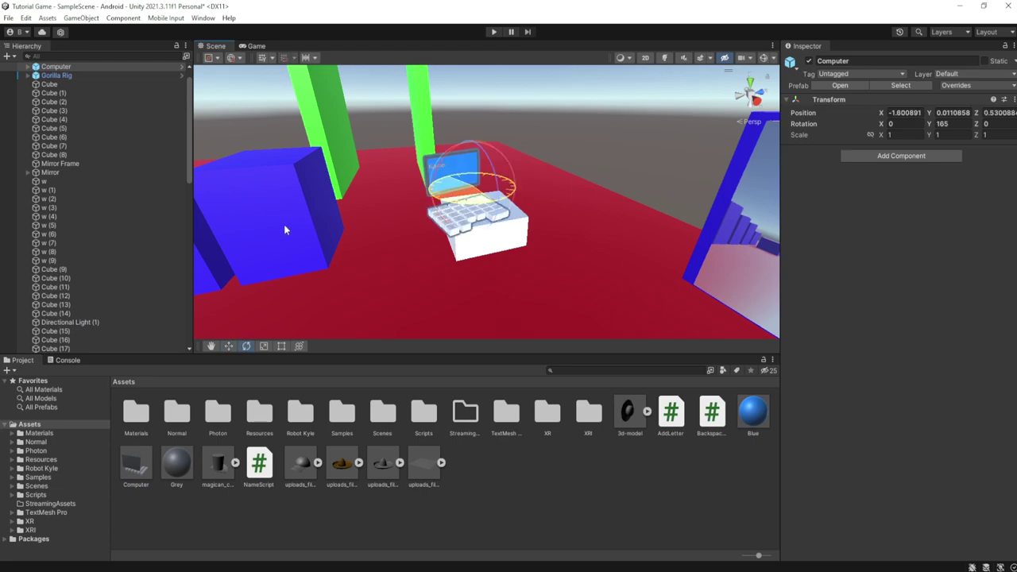
left_click_drag(284, 224, 270, 224)
left_click(548, 119)
Check the tag on the Gorilla Rig's LeftHand Controller and RightHand Controller.
right_click_drag(531, 205, 486, 225)
key("w")
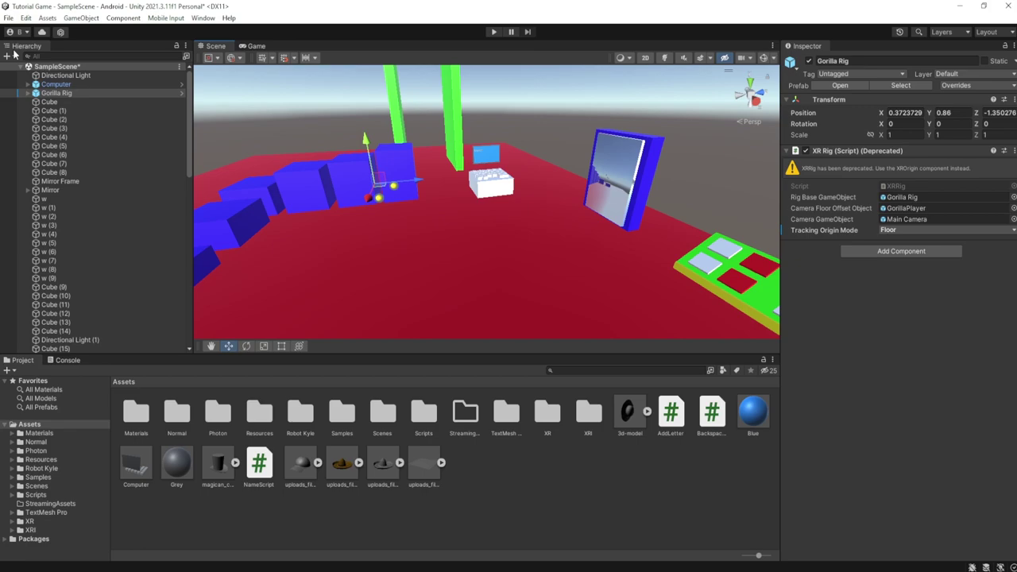
left_click(28, 93)
left_click(74, 138)
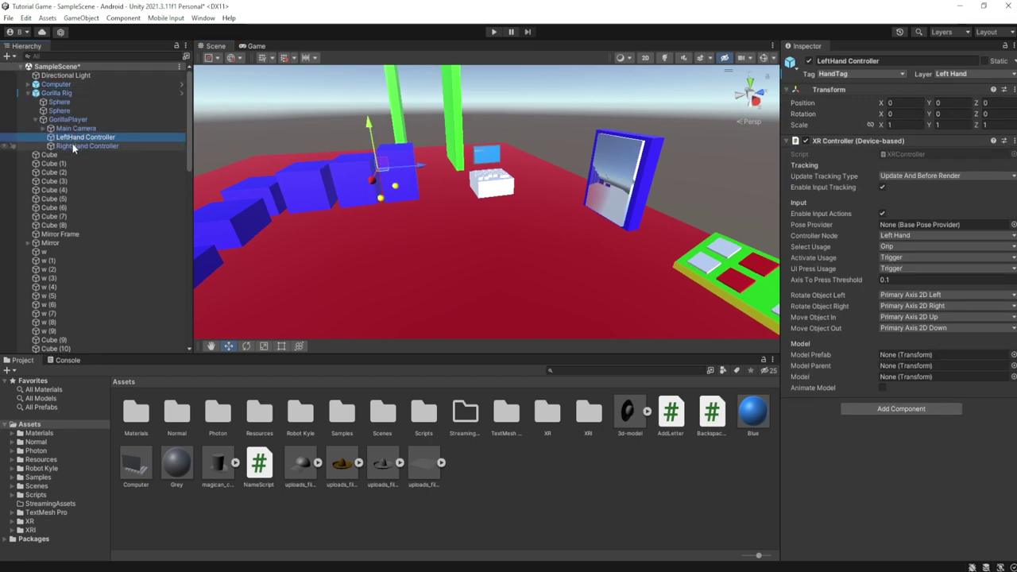
left_click(79, 146, "ctrl")
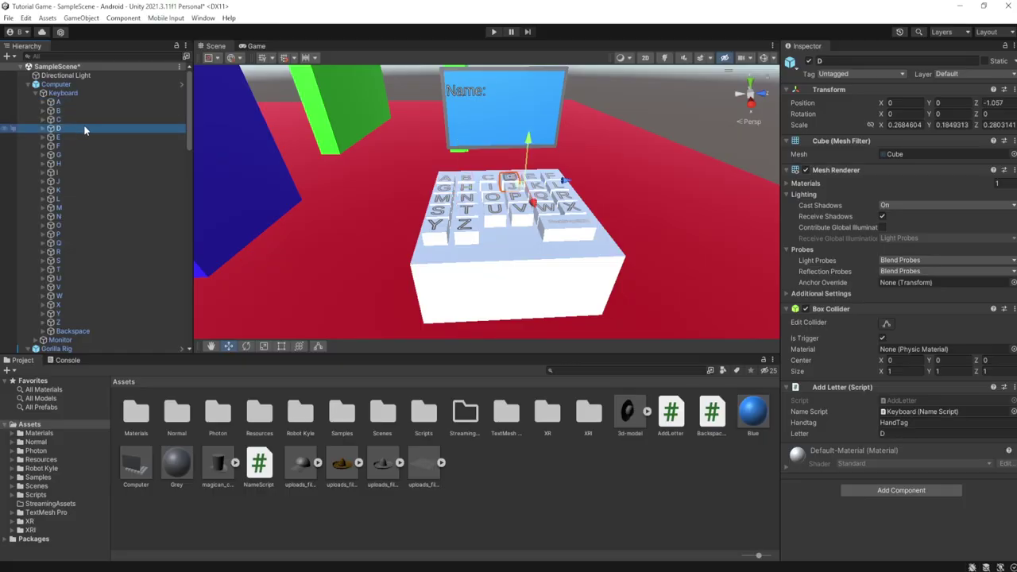
Examine the Add Letter script settings on several letter keys of the Computer's keyboard.
left_click(83, 139)
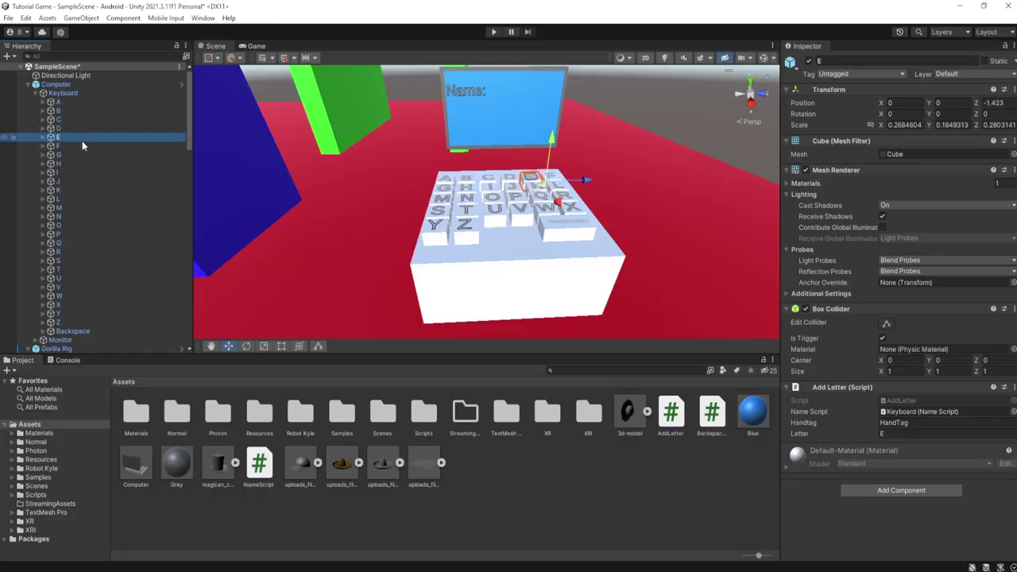
left_click(89, 173)
left_click(96, 234)
key("w")
right_click_drag(628, 191, 578, 176)
scroll(577, 176, "down", 1)
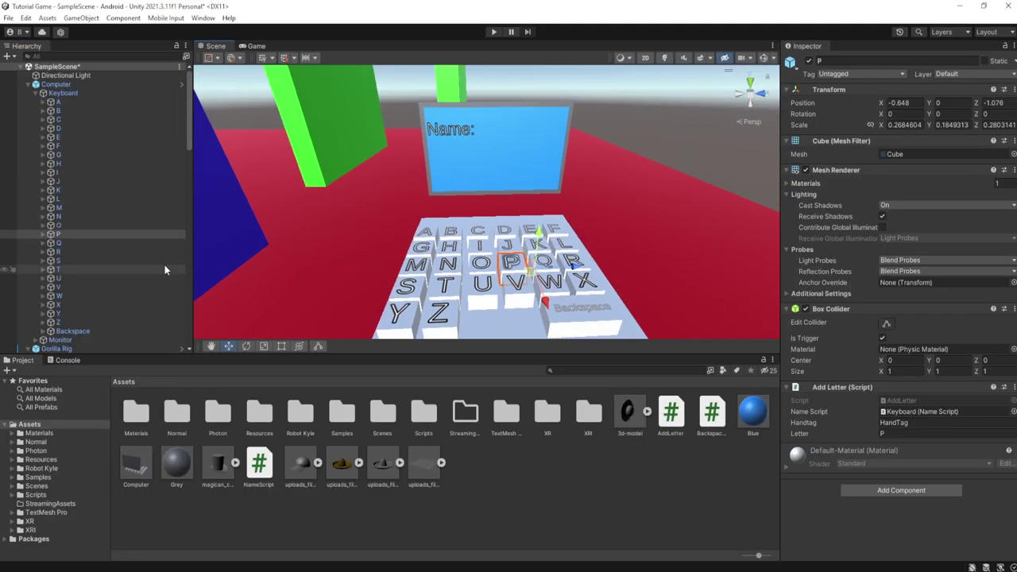
left_click(166, 270)
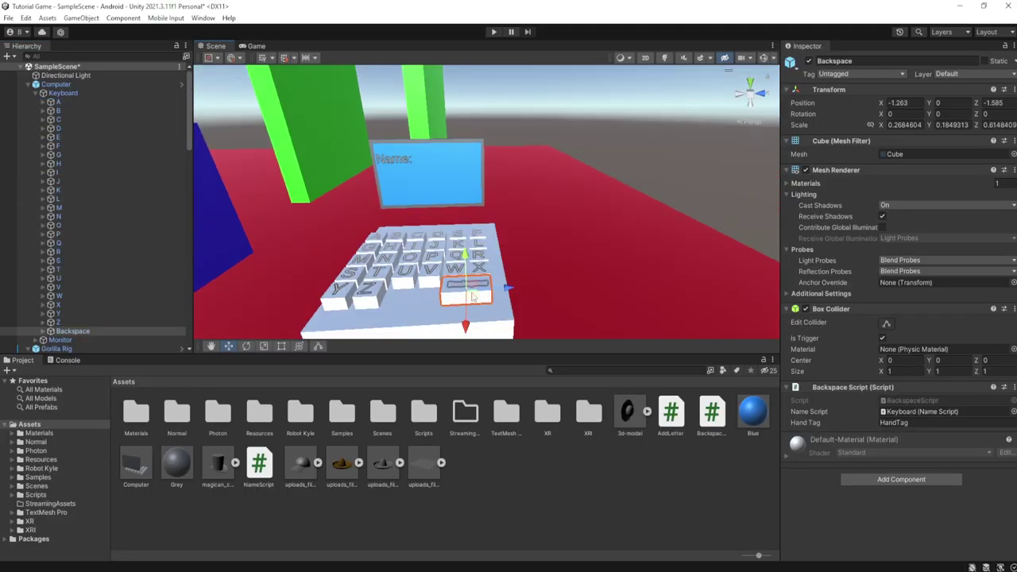
Examine the NameScript asset and the Computer's monitor with its name display.
left_click(264, 466)
key("a")
right_click_drag(617, 267, 616, 235)
left_click(545, 203)
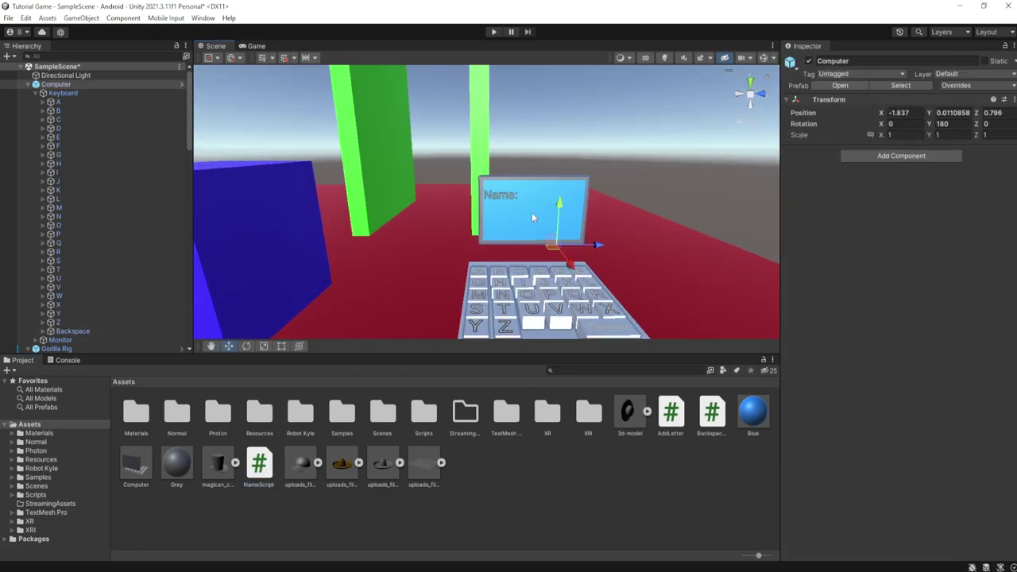
left_click(534, 218)
scroll(81, 318, "down", 1)
left_click(543, 512)
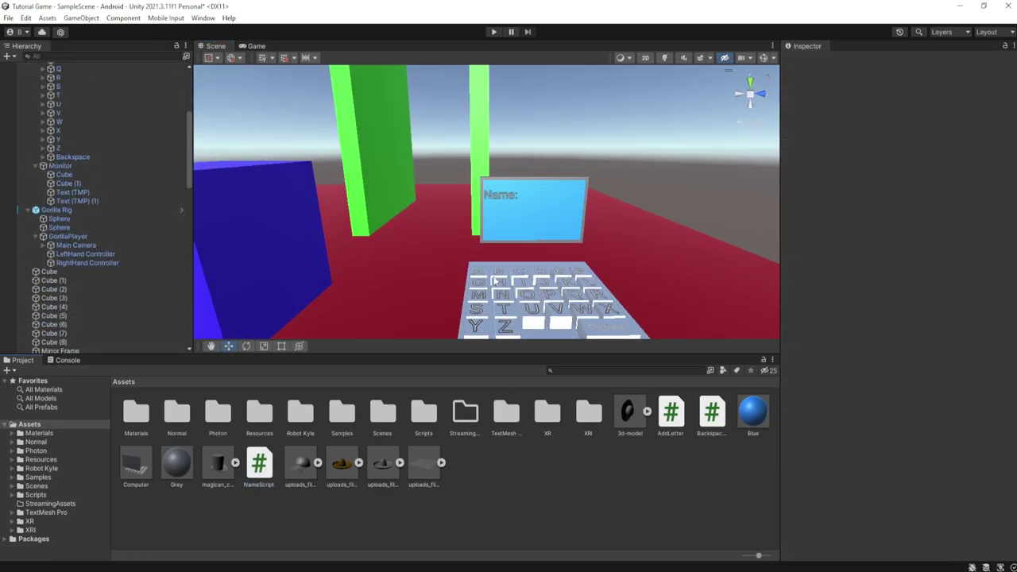
key("s")
right_click_drag(591, 221, 641, 244)
Open the Player prefab in Resources/PhotonVR and examine the settings of its PlayerName text.
double_click(262, 412)
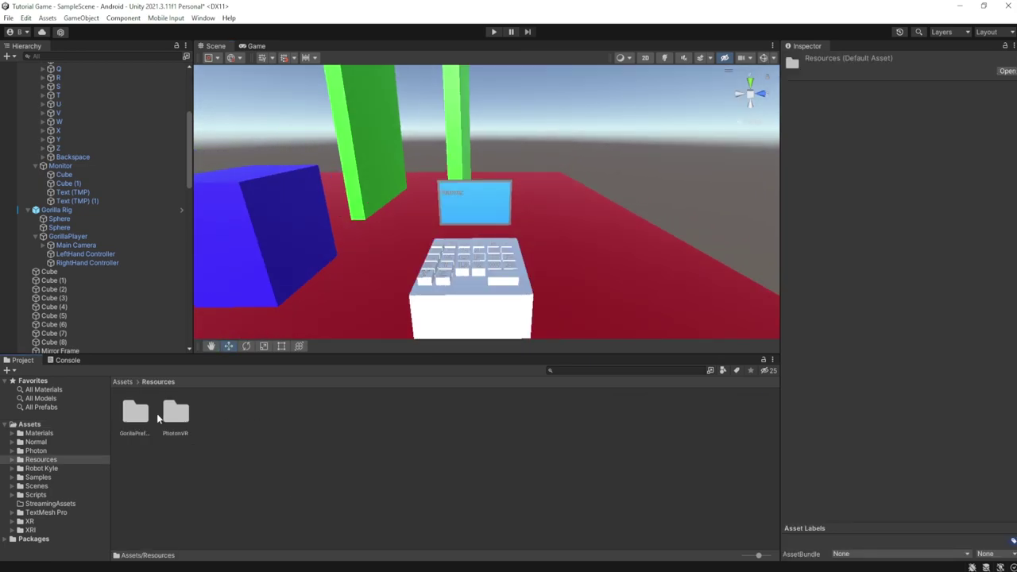
double_click(176, 415)
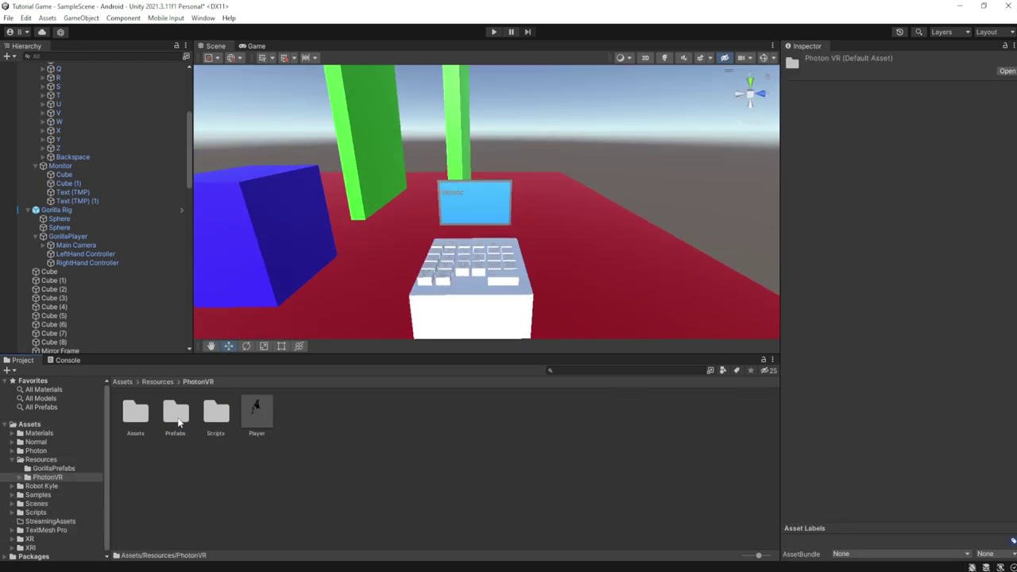
double_click(262, 417)
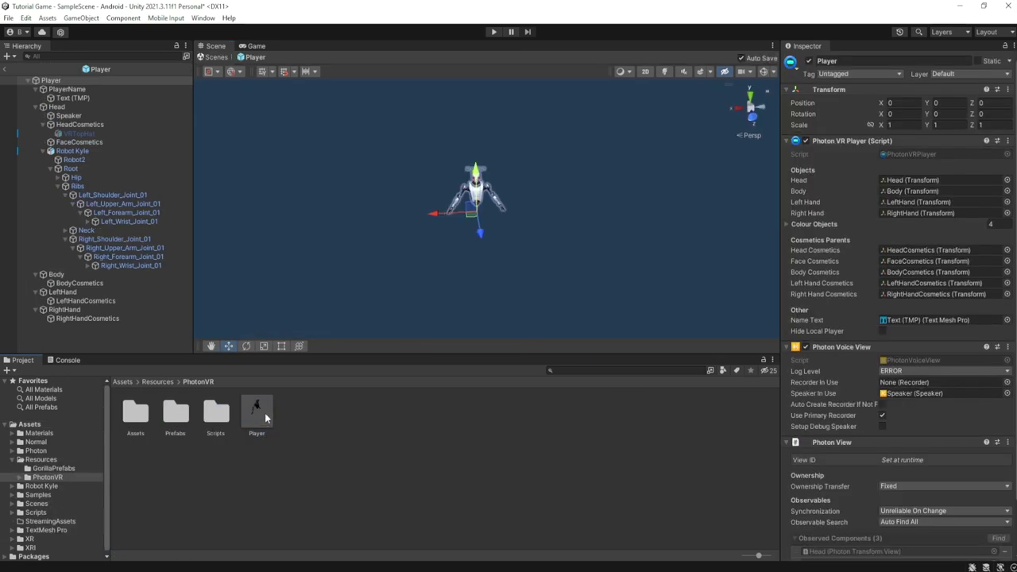
left_click(118, 98)
scroll(827, 304, "down", 5)
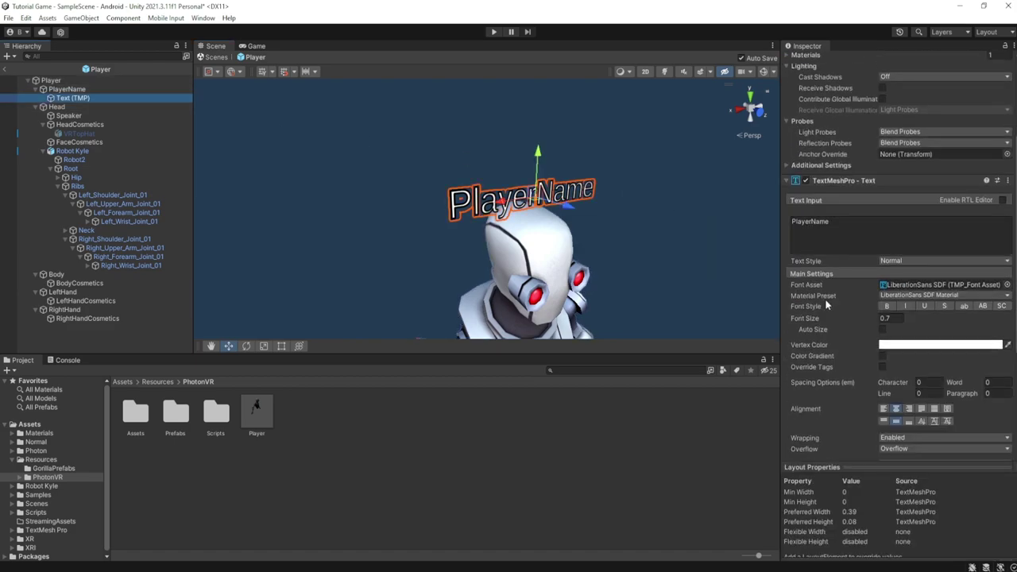
scroll(827, 305, "down", 5)
scroll(833, 298, "up", 10)
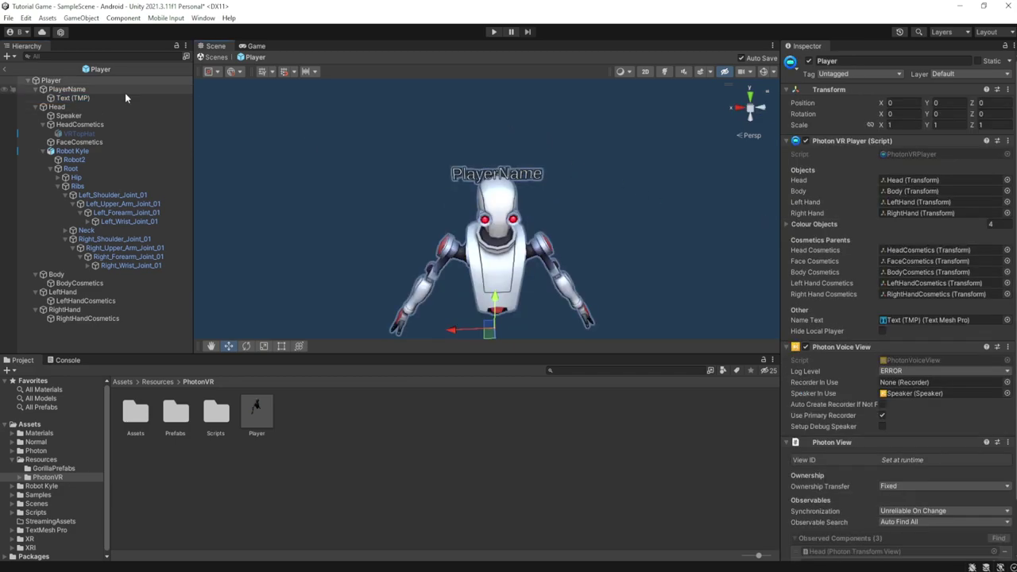
left_click(111, 98)
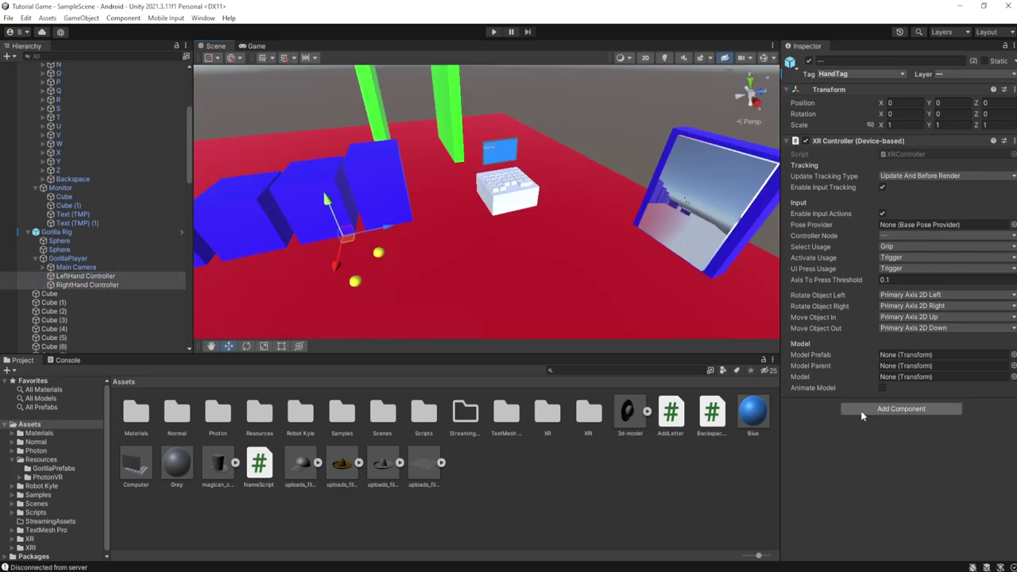
Add a Sphere Collider with radius 0.05 to both the left and right hand controllers.
left_click(902, 409)
type("sphere")
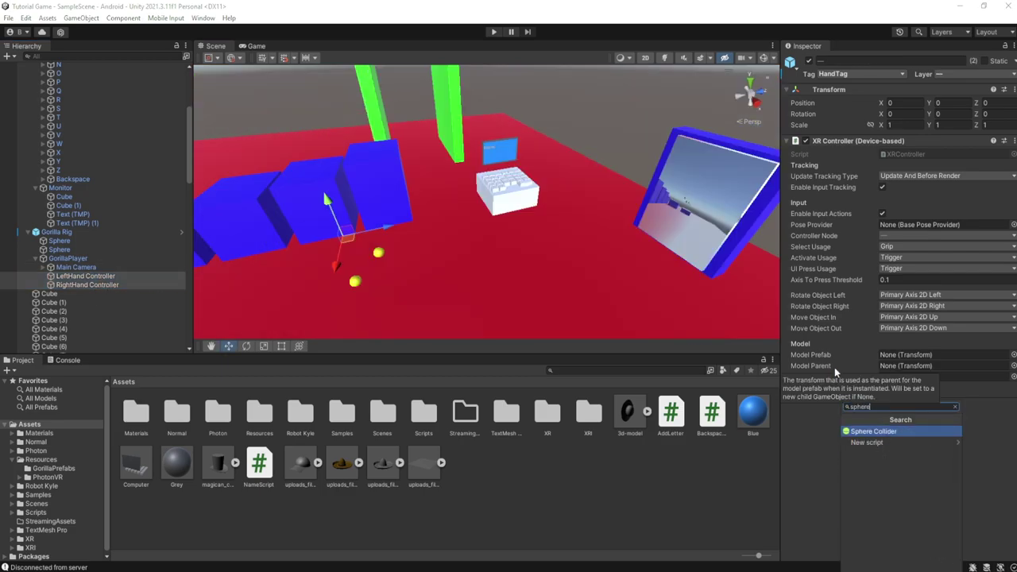
key("Return")
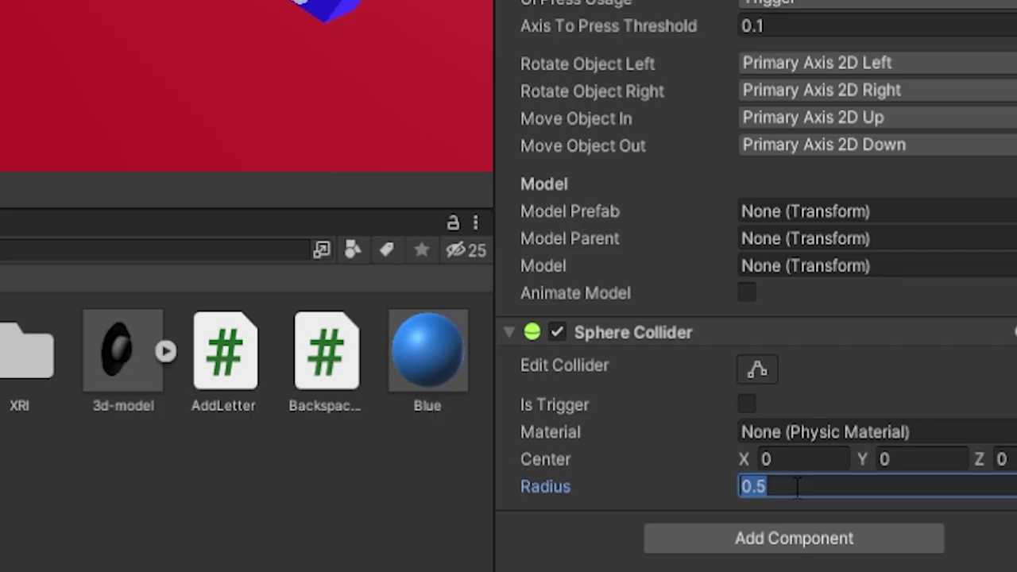
type("0")
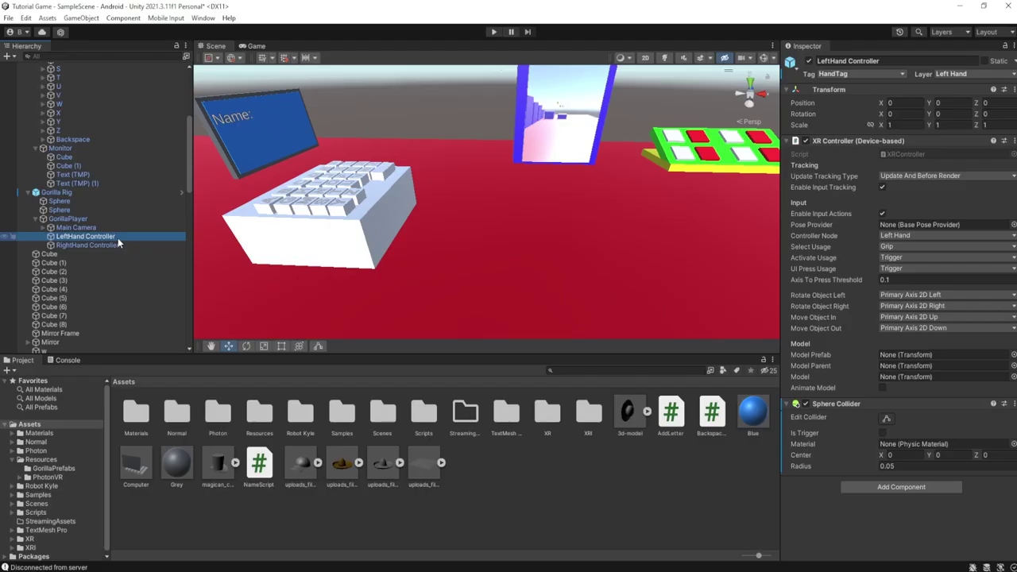
left_click(114, 245)
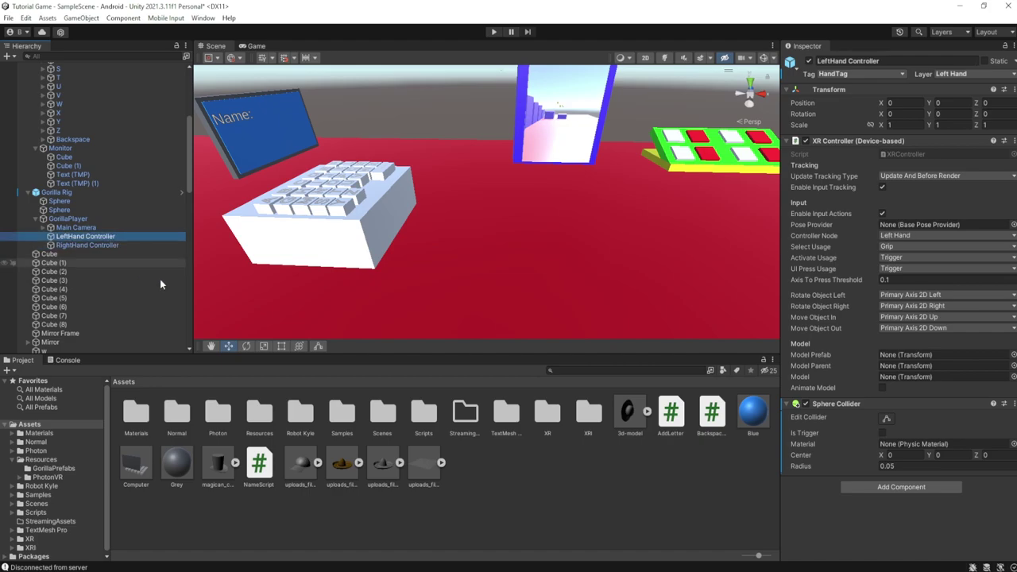
Open the Player prefab in Resources/PhotonVR and select the PlayerName text above the robot's head.
left_click(548, 488)
double_click(259, 413)
double_click(176, 411)
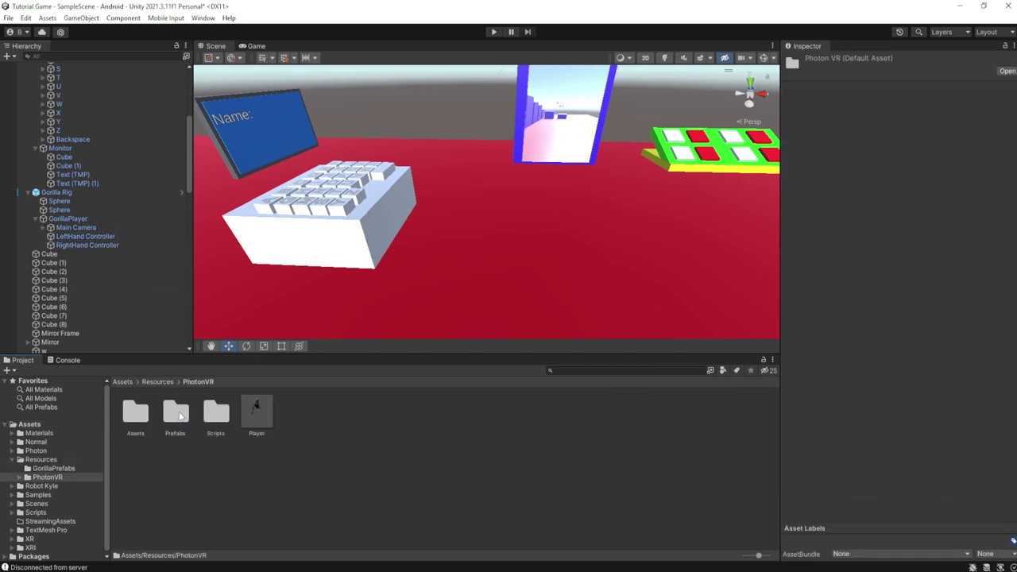
double_click(249, 421)
left_click(512, 174)
Adjust the height of the PlayerName text so it floats well above the robot's head.
right_click_drag(516, 169, 549, 151)
left_click_drag(550, 152, 560, 157, "alt")
left_click_drag(498, 144, 555, 134, "alt")
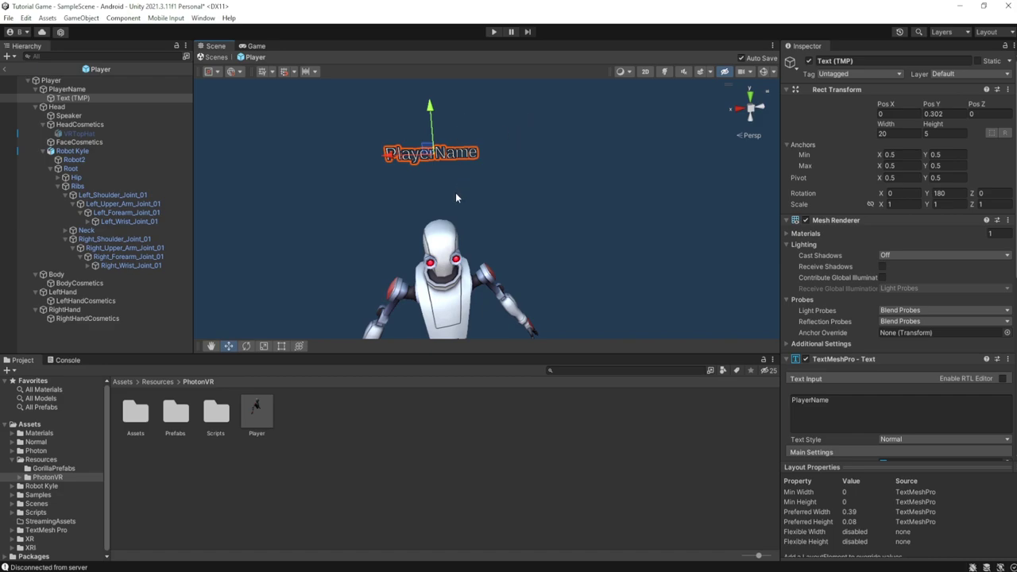
left_click_drag(526, 250, 490, 173, "alt")
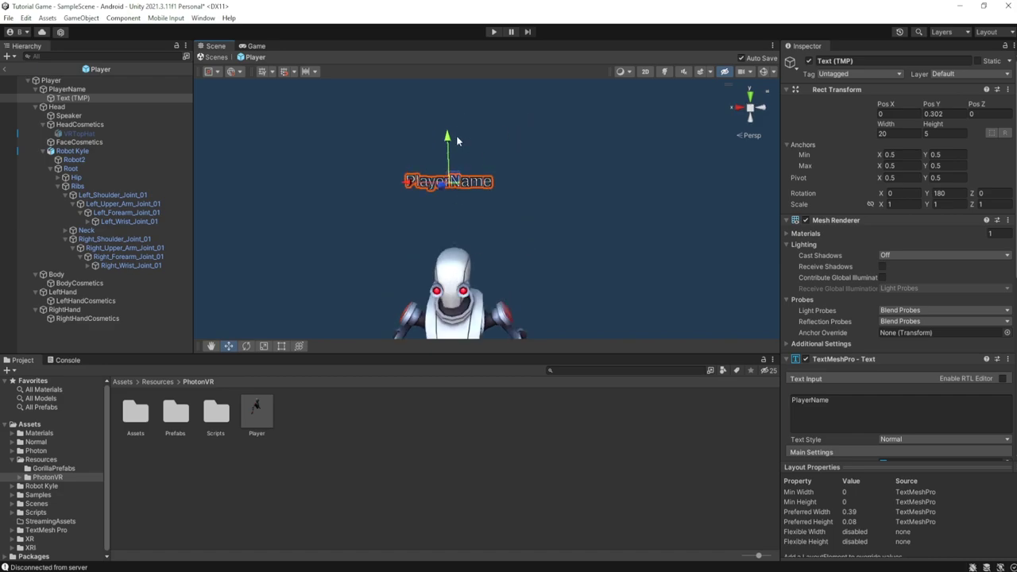
left_click_drag(450, 138, 453, 160)
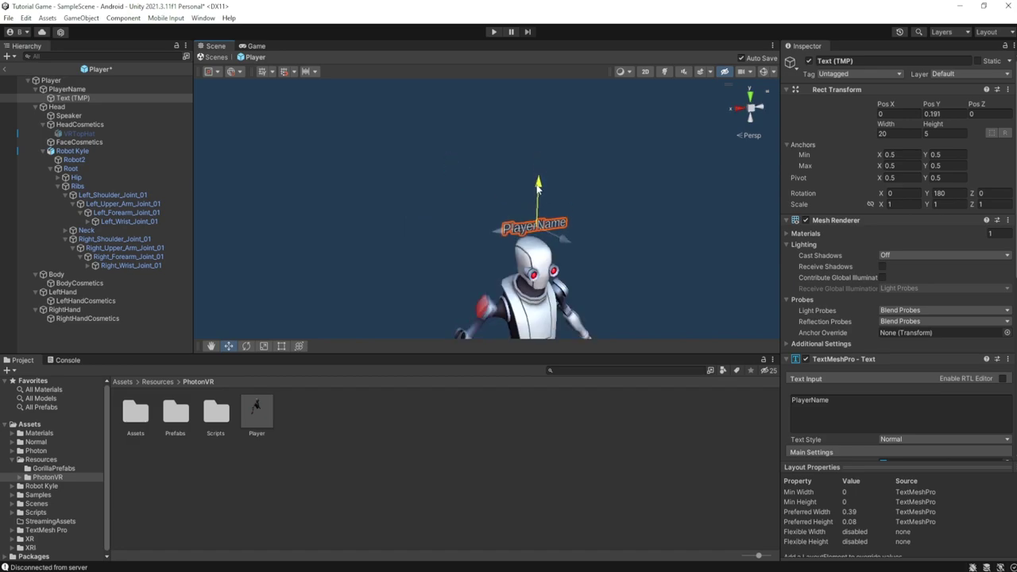
left_click_drag(538, 184, 541, 156)
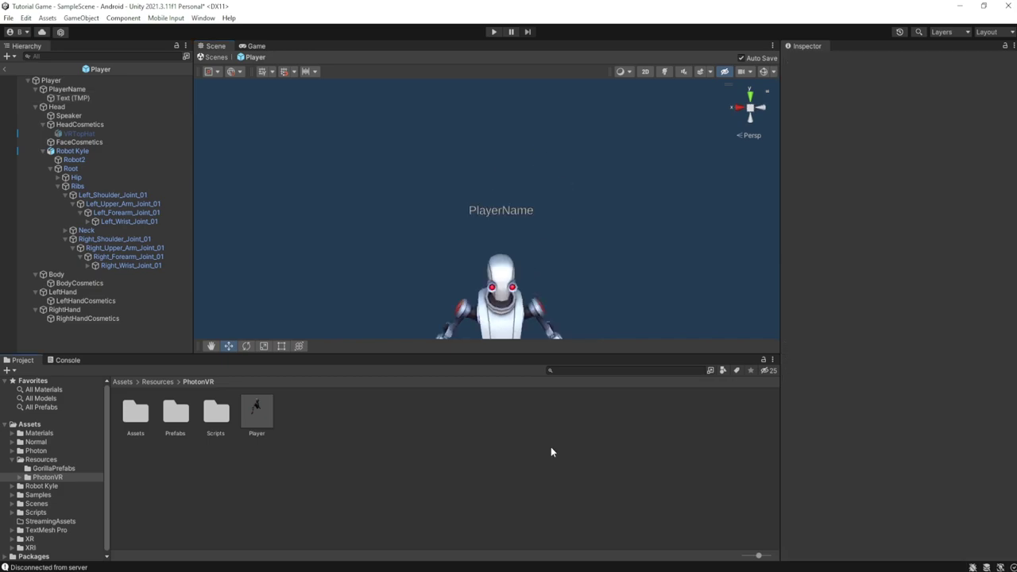
Leave the Player prefab and save the scene.
left_click(5, 69)
left_click(8, 18)
left_click(28, 70)
Run the game and move the Gorilla Rig beside the computer, to about X -0.85, Z 1.01, in the Scene view.
key("ctrl+p")
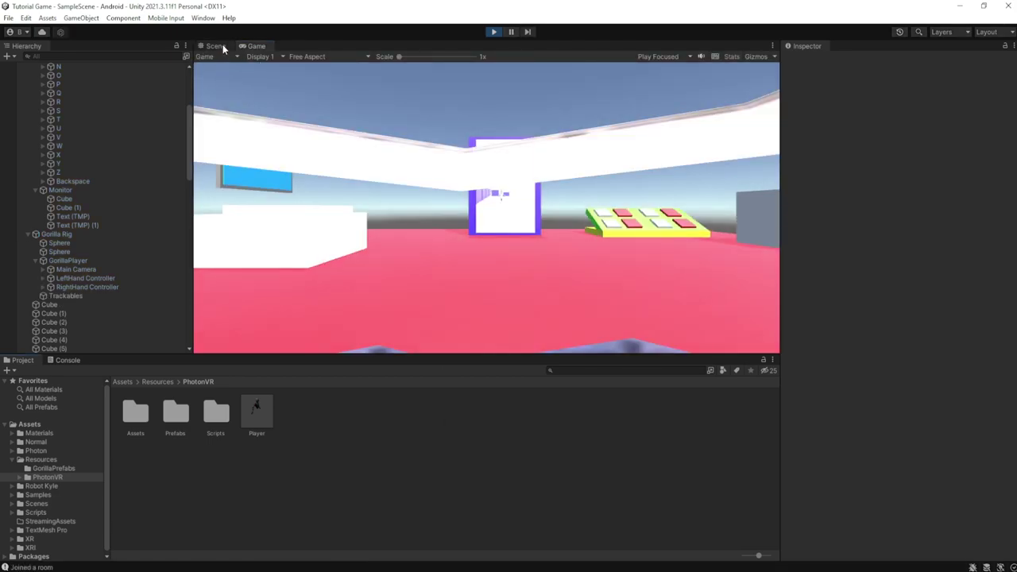
left_click(216, 48)
right_click_drag(588, 208, 557, 227)
left_click(95, 235)
right_click_drag(477, 218, 509, 231)
left_click_drag(477, 242, 322, 256)
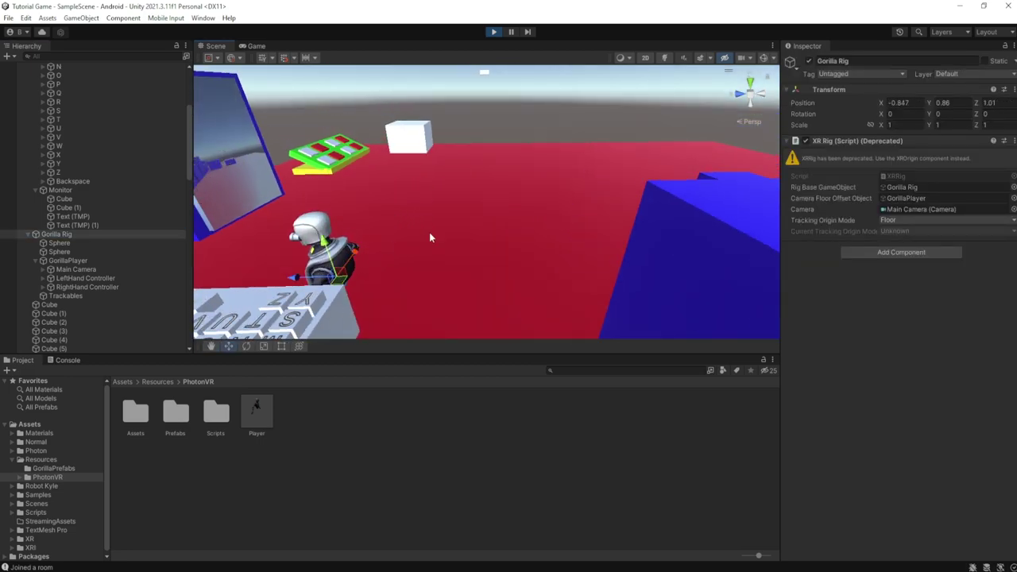
Move the LeftHand Controller onto the computer's keyboard so the Z key enters ZZ as the player name.
right_click_drag(429, 232, 349, 238)
left_click(85, 278)
right_click_drag(463, 275, 509, 246)
left_click_drag(596, 207, 575, 216)
right_click_drag(575, 213, 537, 179)
left_click_drag(537, 179, 377, 214, "alt")
right_click_drag(377, 215, 364, 215)
left_click_drag(447, 228, 477, 253)
left_click_drag(453, 198, 413, 183)
left_click_drag(478, 208, 477, 218)
right_click_drag(502, 154, 509, 144)
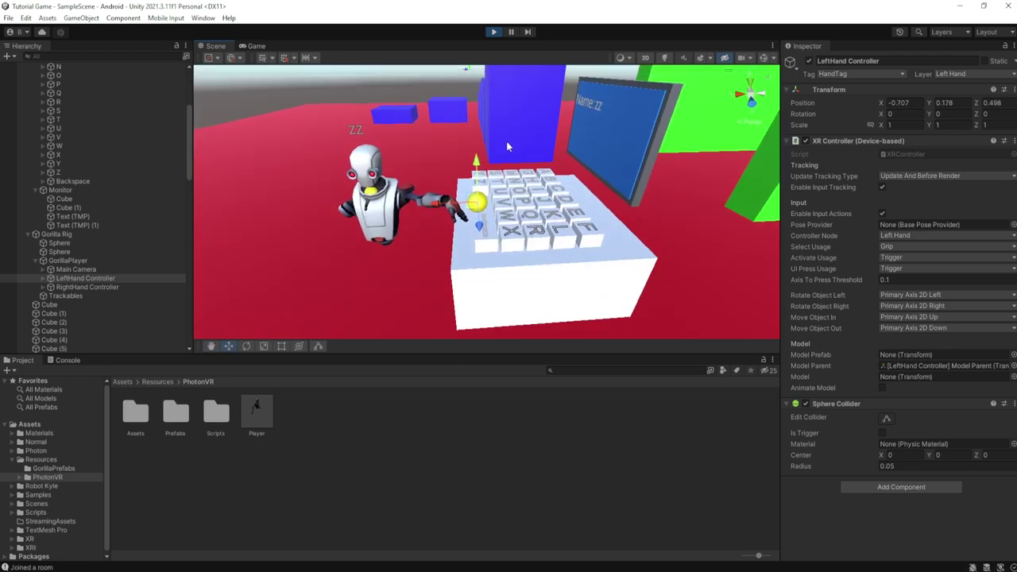
Move the LeftHand Controller across the keys to change the name to RR and view it above the robot.
mouse_move(481, 165)
left_mouse_down()
mouse_move(483, 174)
mouse_move(490, 150)
left_mouse_up()
right_click_drag(490, 150, 548, 176)
left_click_drag(429, 159, 841, 63, "alt")
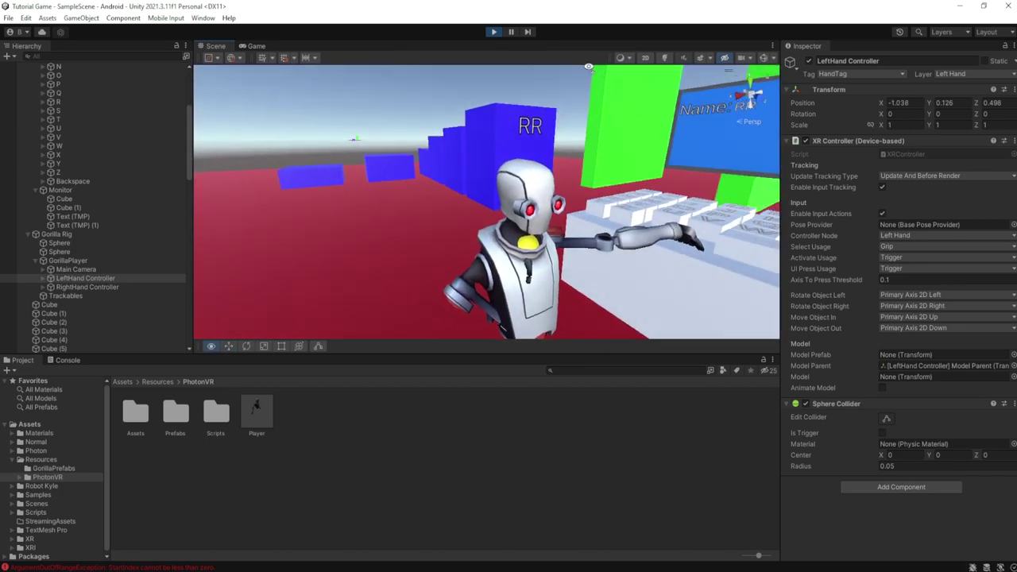
Examine the player name above the robot, its mirror reflection and the computer from several angles in the Scene view.
right_click_drag(841, 63, 949, 57)
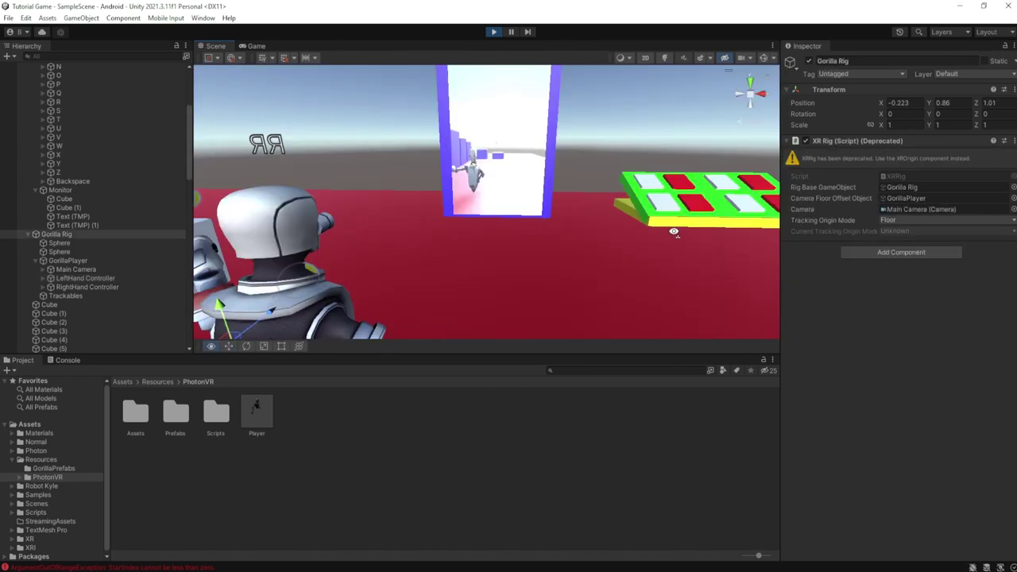
right_click_drag(674, 232, 507, 179)
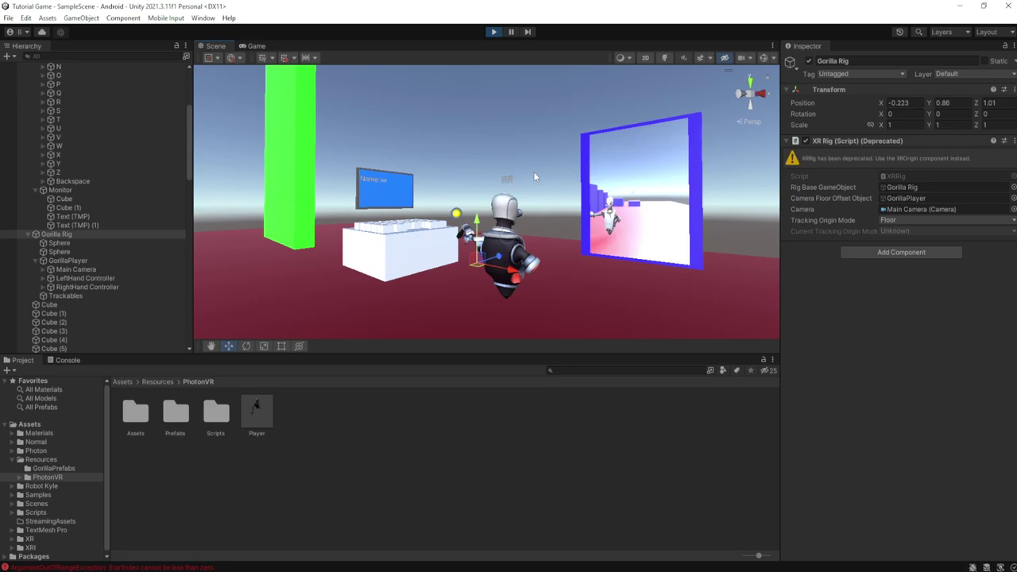
right_click_drag(502, 226, 592, 215)
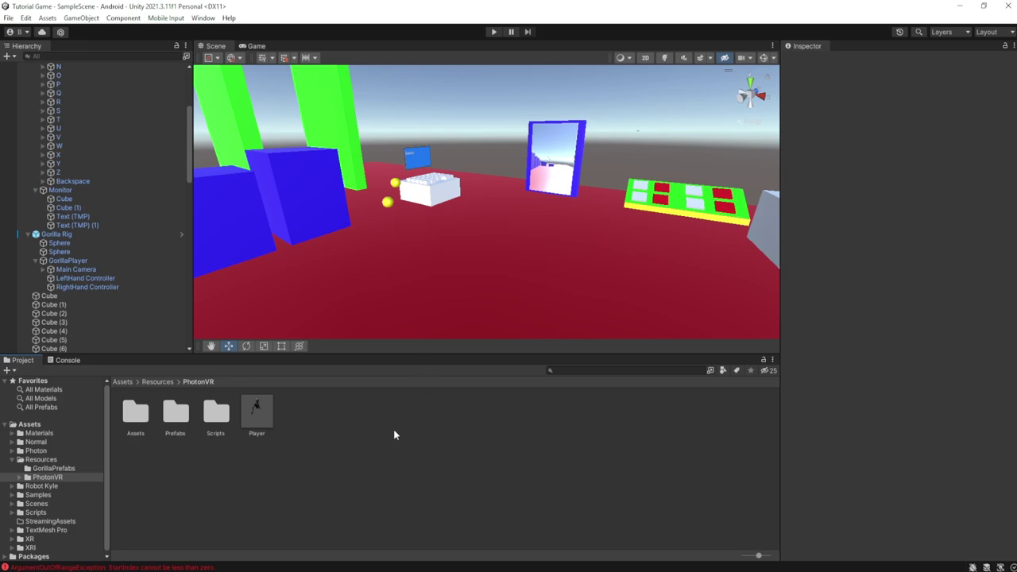
Check the tag and the available layers on the LeftHand and RightHand Controllers, leaving the layer assignment as it is.
left_click(118, 279)
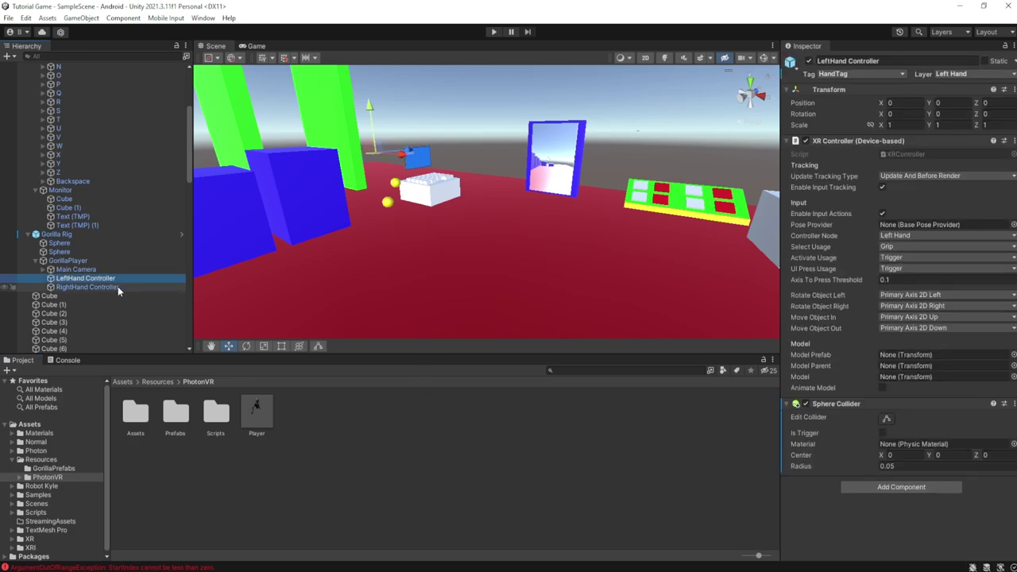
left_click(115, 287, "ctrl")
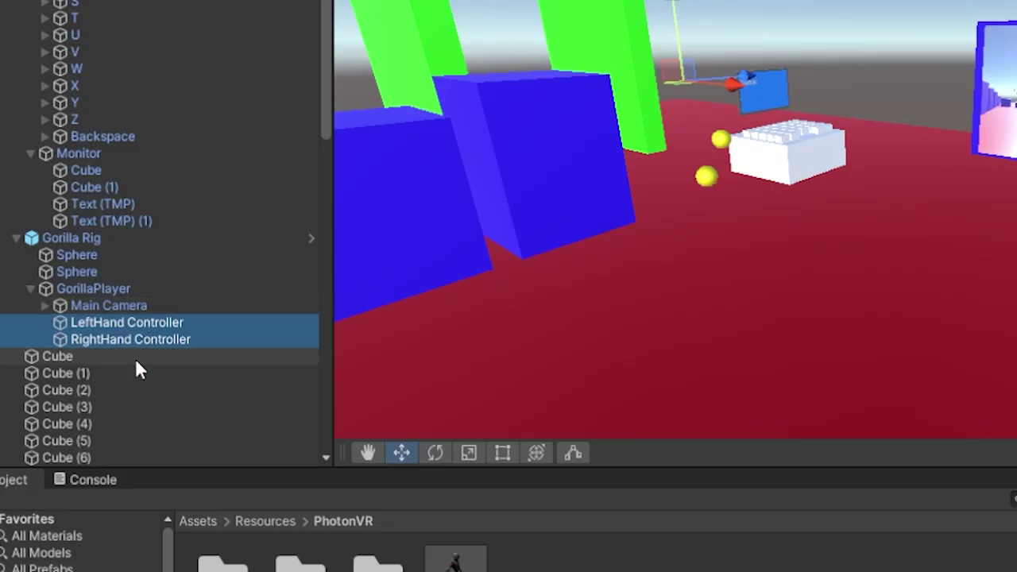
left_click(93, 288)
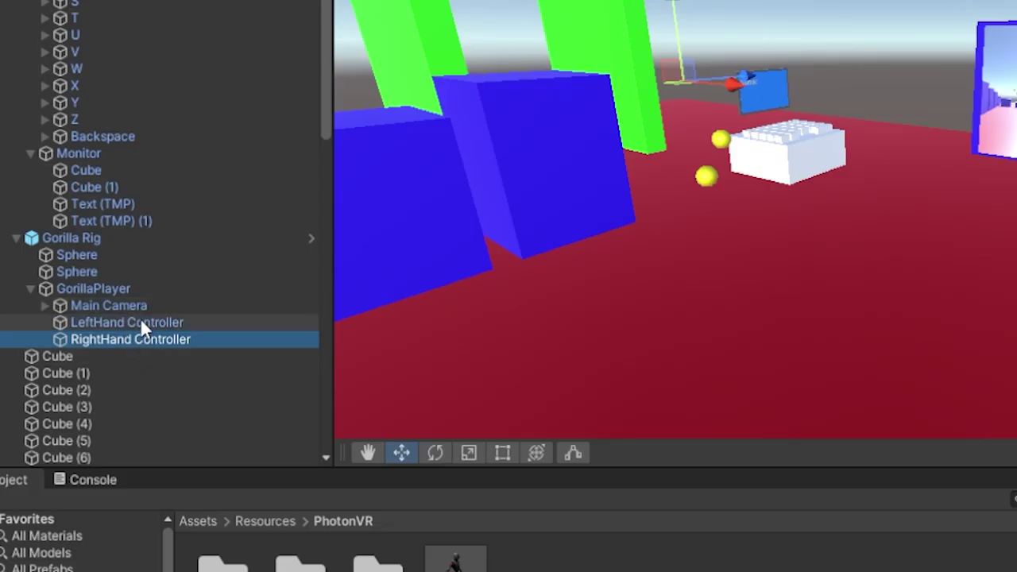
left_click(140, 322)
left_click(878, 83)
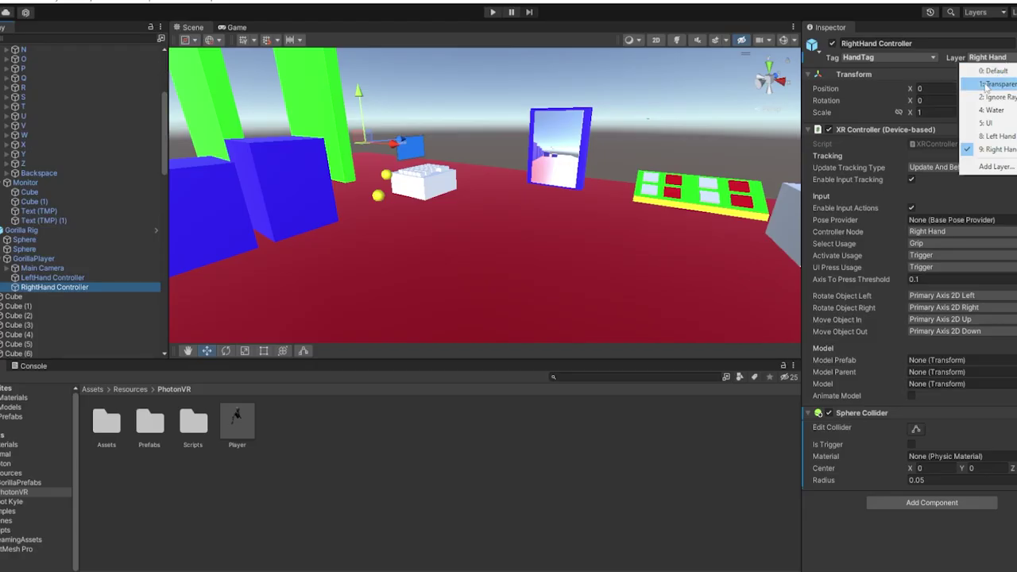
left_click(894, 84)
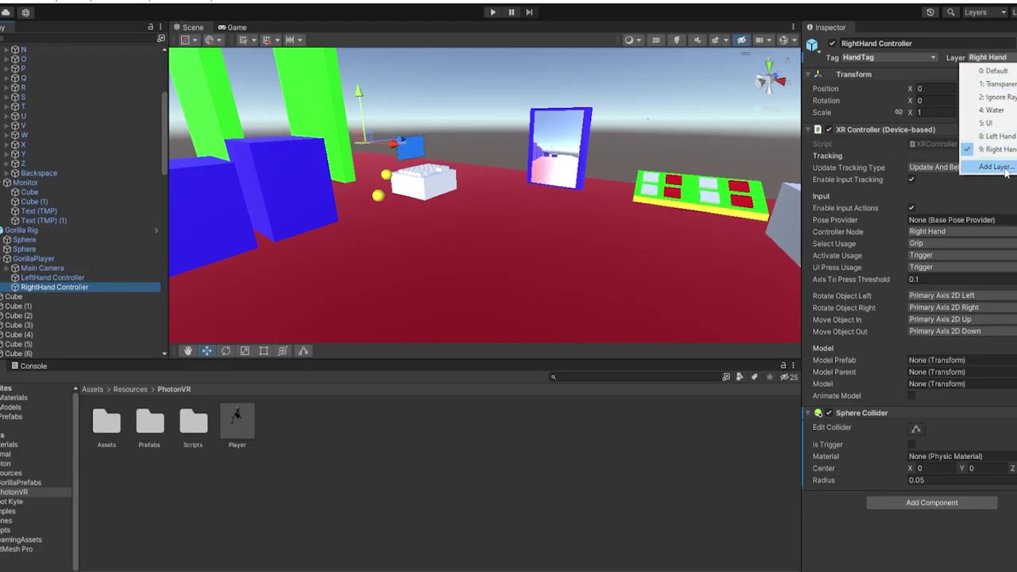
left_click(475, 465)
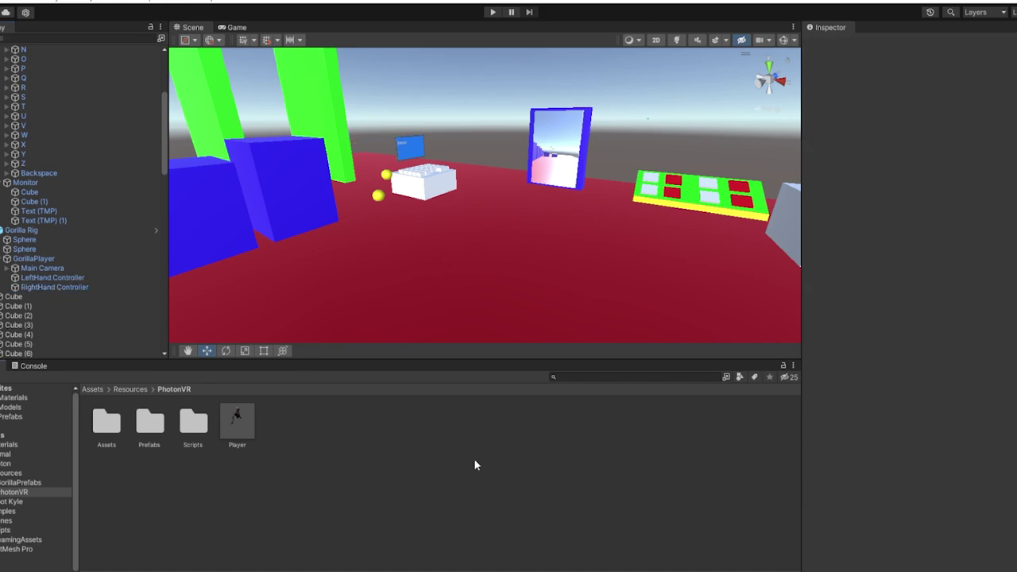
Examine the white teleport cube beside the green and yellow board and its component settings, and clear the selection.
right_click_drag(516, 338, 655, 253)
left_click(721, 226)
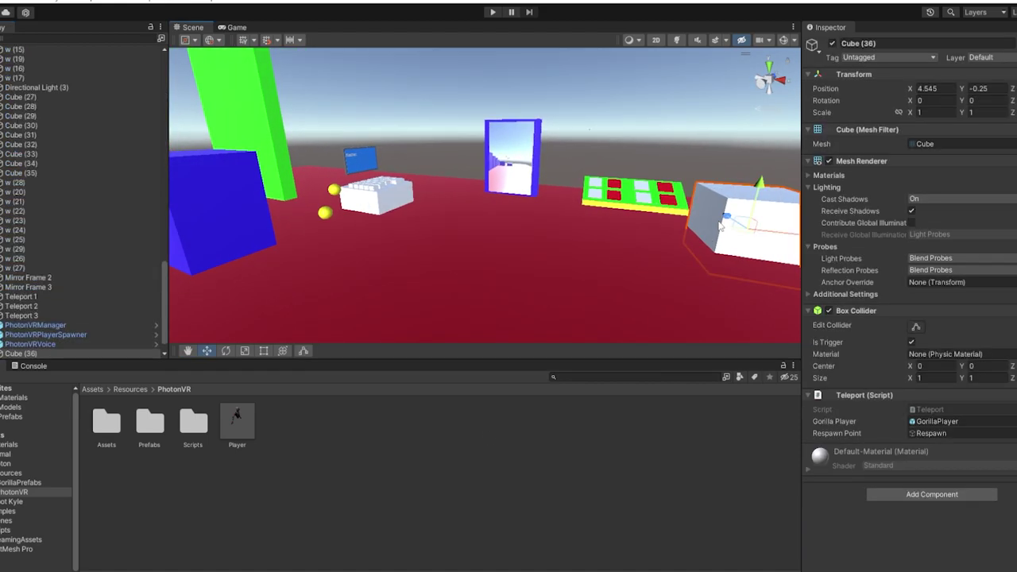
right_click_drag(721, 226, 719, 262)
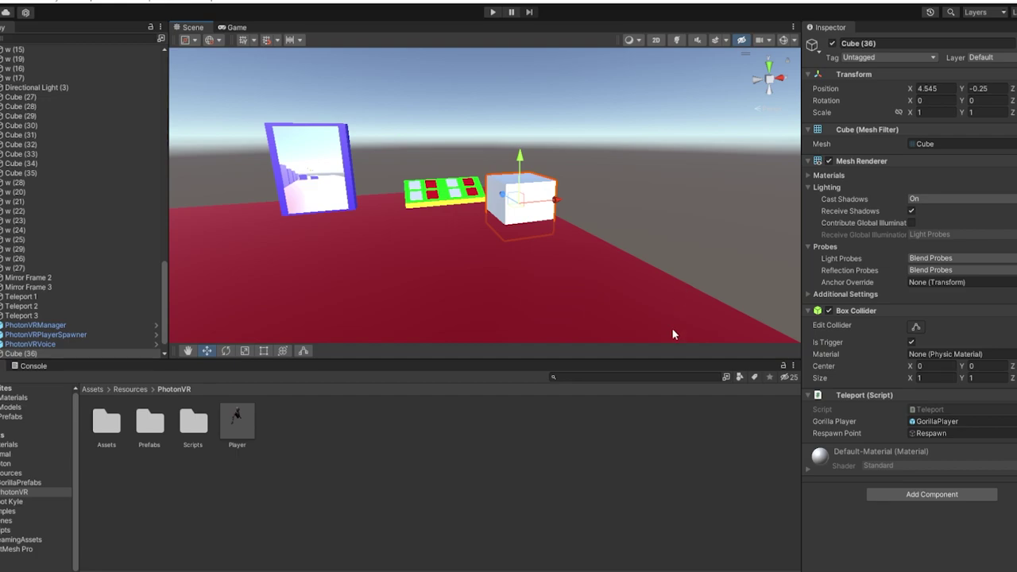
left_click(454, 432)
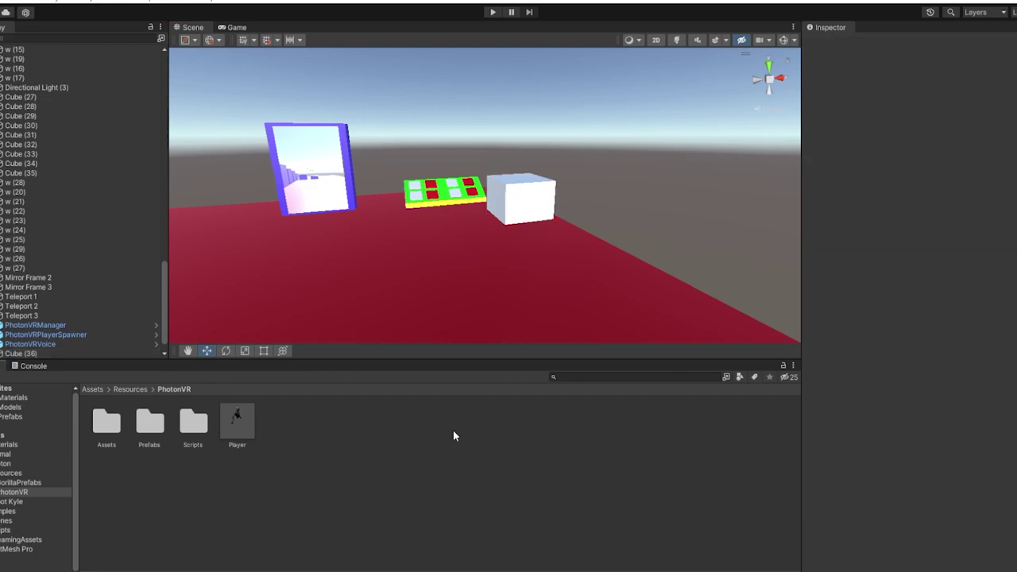